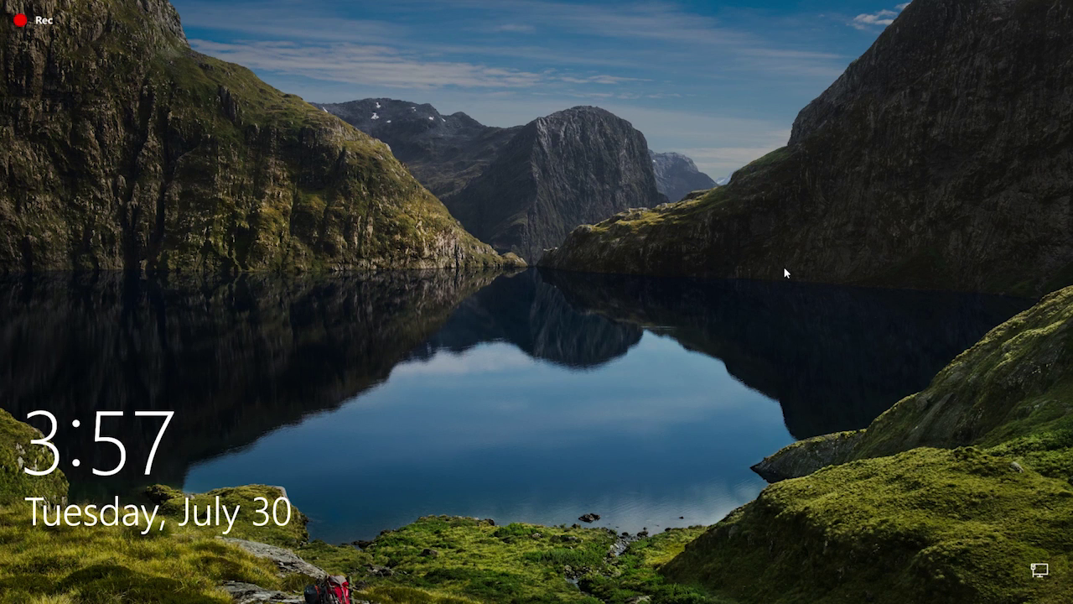
# Step: Dismiss the lock screen and sign in to Windows with the account password
pyautogui.click(785, 273)
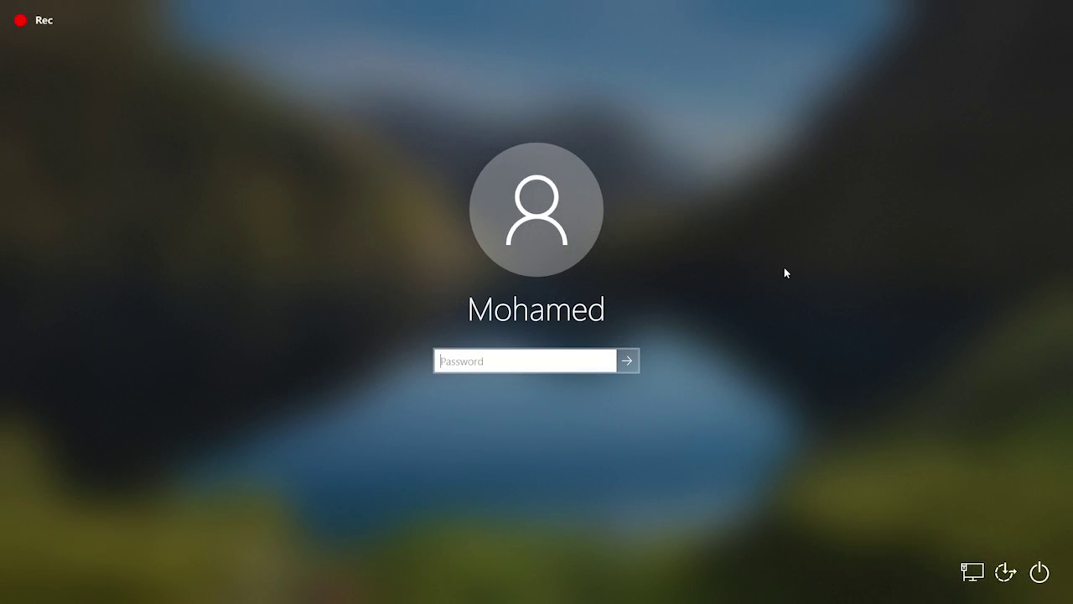
pyautogui.write('•••••')
pyautogui.press('BackSpace')
pyautogui.press('BackSpace')
pyautogui.press('BackSpace')
pyautogui.press('BackSpace')
pyautogui.press('BackSpace')
pyautogui.write('••••••••')
pyautogui.press('Return')
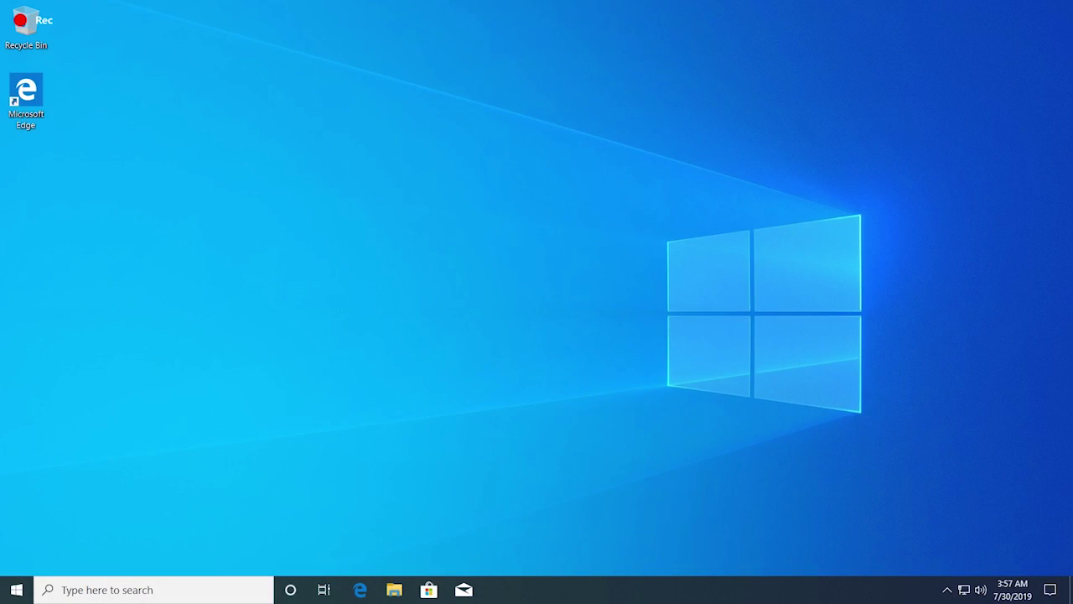
pyautogui.moveTo(454, 191); pyautogui.dragTo(551, 288)
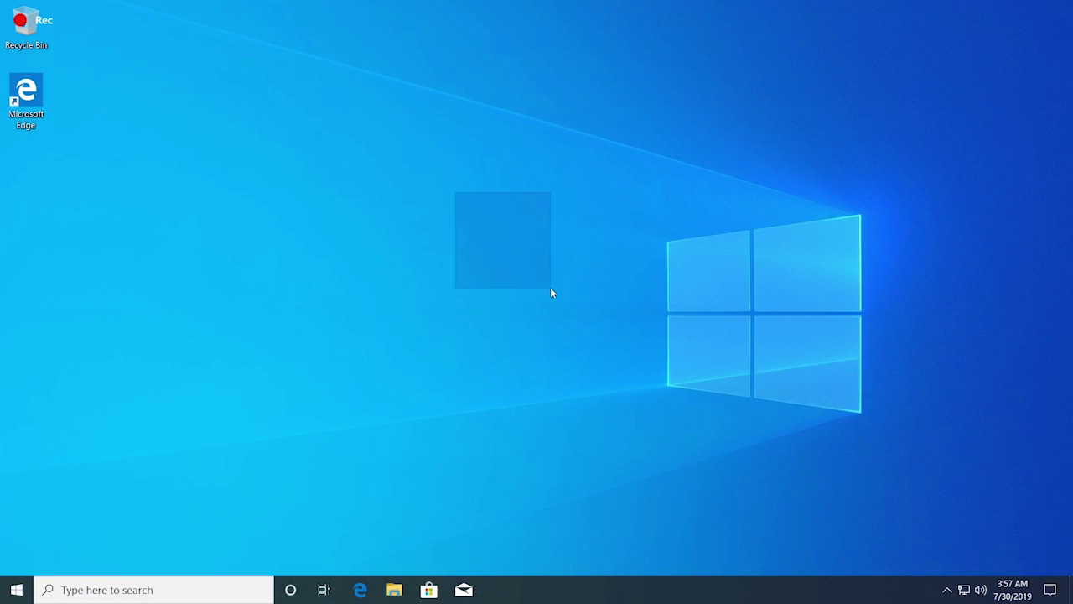
pyautogui.rightClick(456, 192)
pyautogui.click(504, 239)
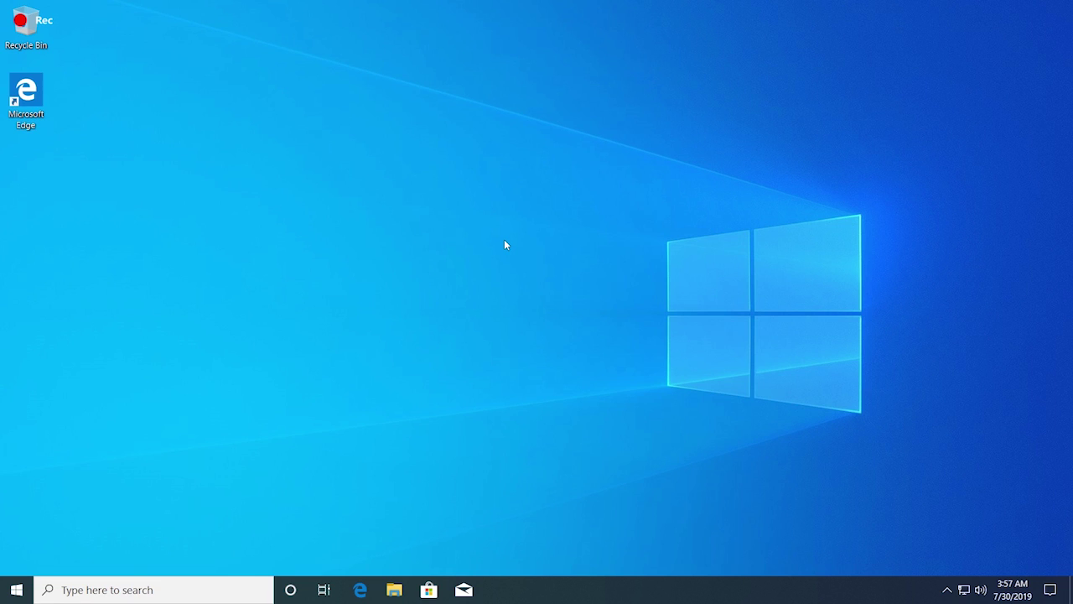
# Step: Search Windows for netplwiz and run it to open the User Accounts dialog
pyautogui.click(131, 590)
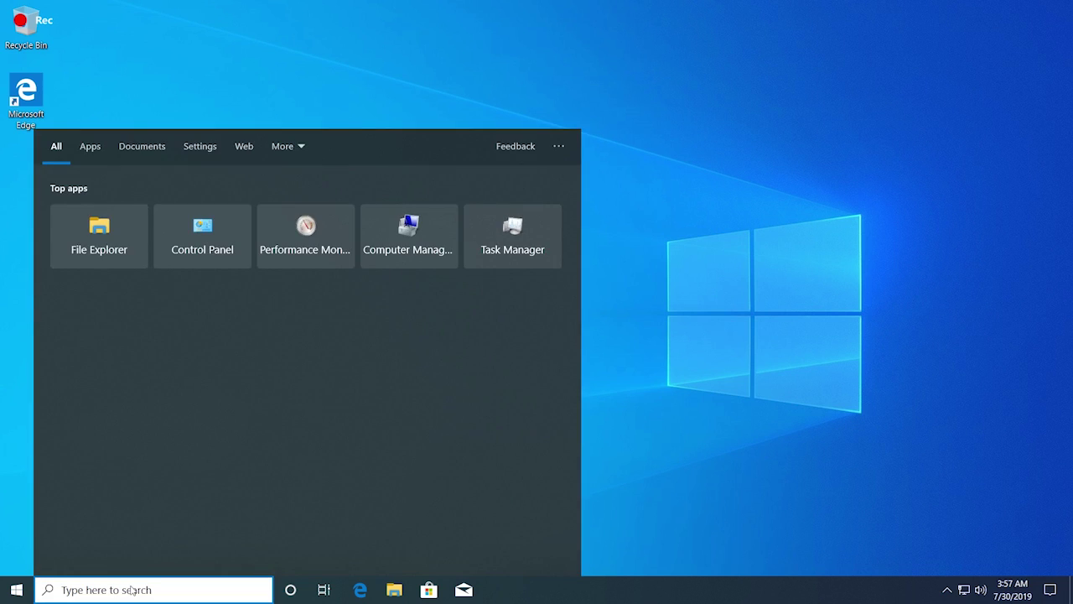
pyautogui.write('ne')
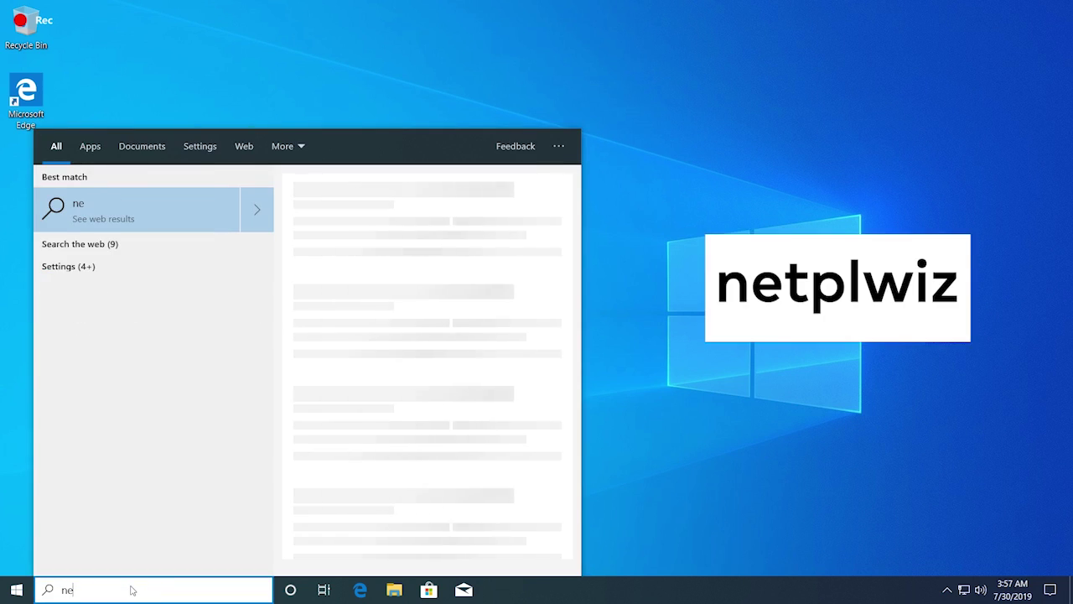
pyautogui.write('tplwiz')
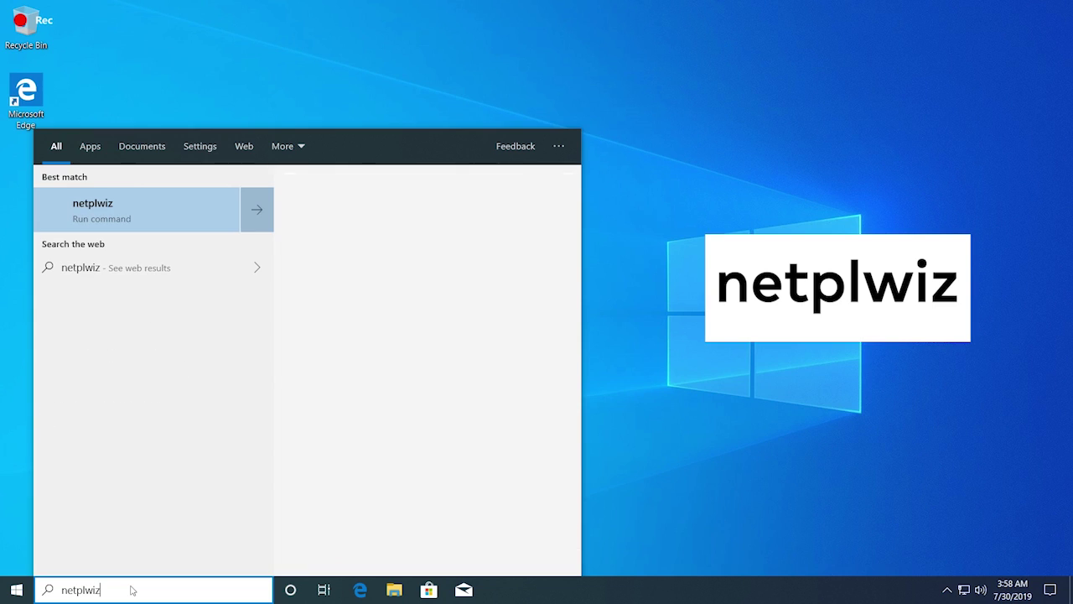
pyautogui.press('Return')
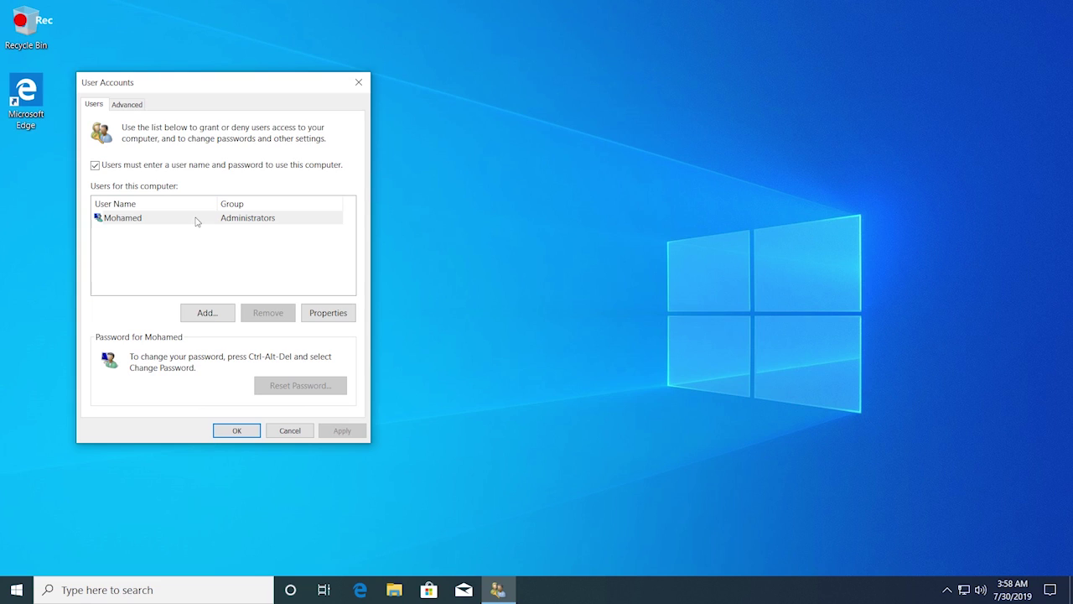
# Step: Turn off the requirement to enter a user name and password for the administrator account and apply the change
pyautogui.click(161, 220)
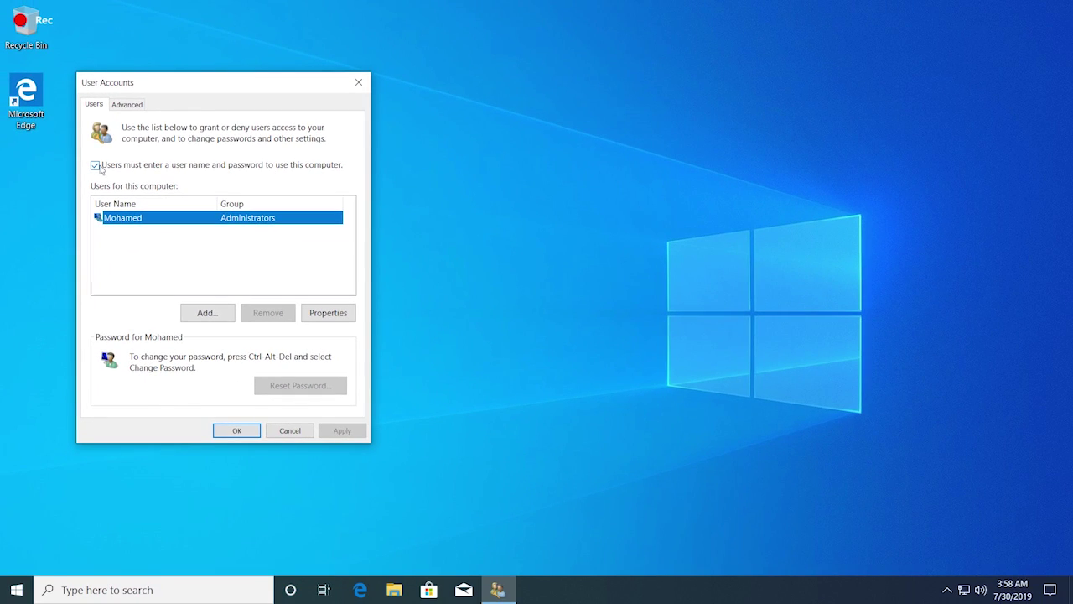
pyautogui.click(114, 168)
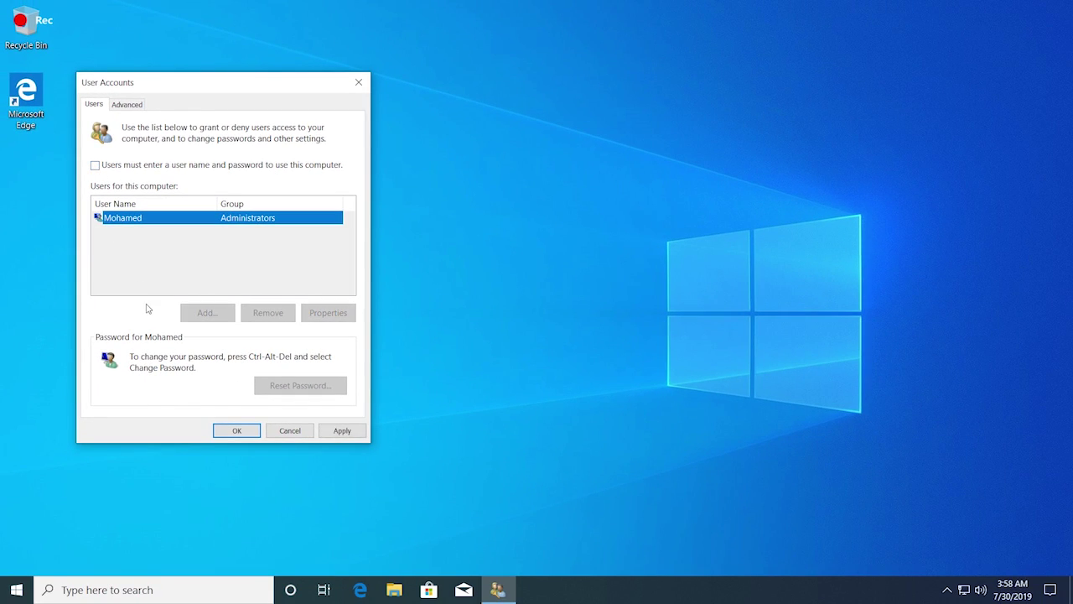
pyautogui.click(343, 430)
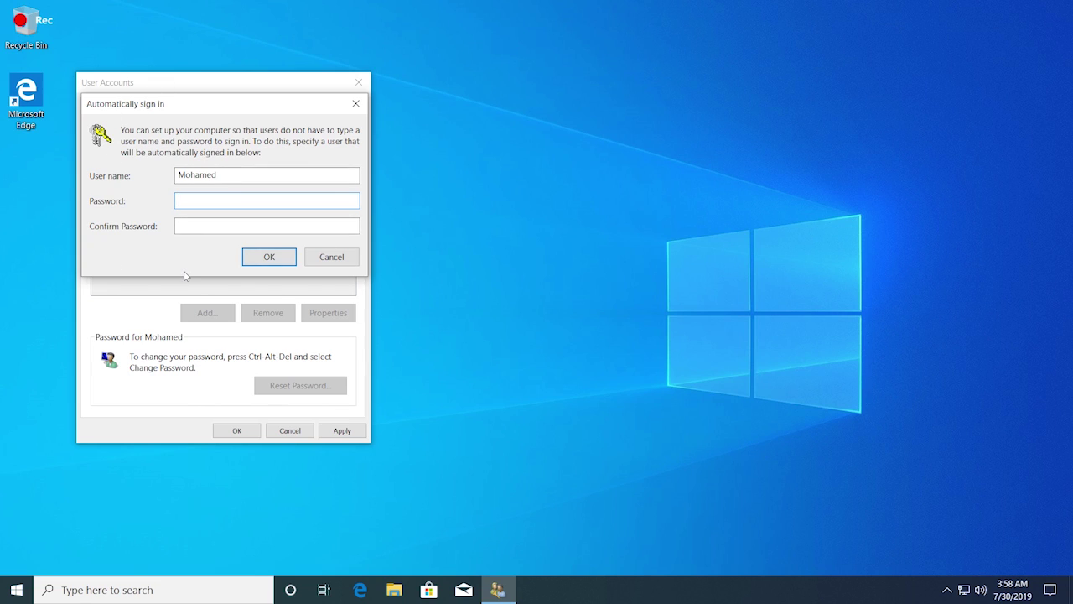
# Step: Enter and confirm the account password for automatic sign-in, then accept and close the User Accounts dialog
pyautogui.write('**********')
pyautogui.press('Tab')
pyautogui.write('***********')
pyautogui.click(251, 257)
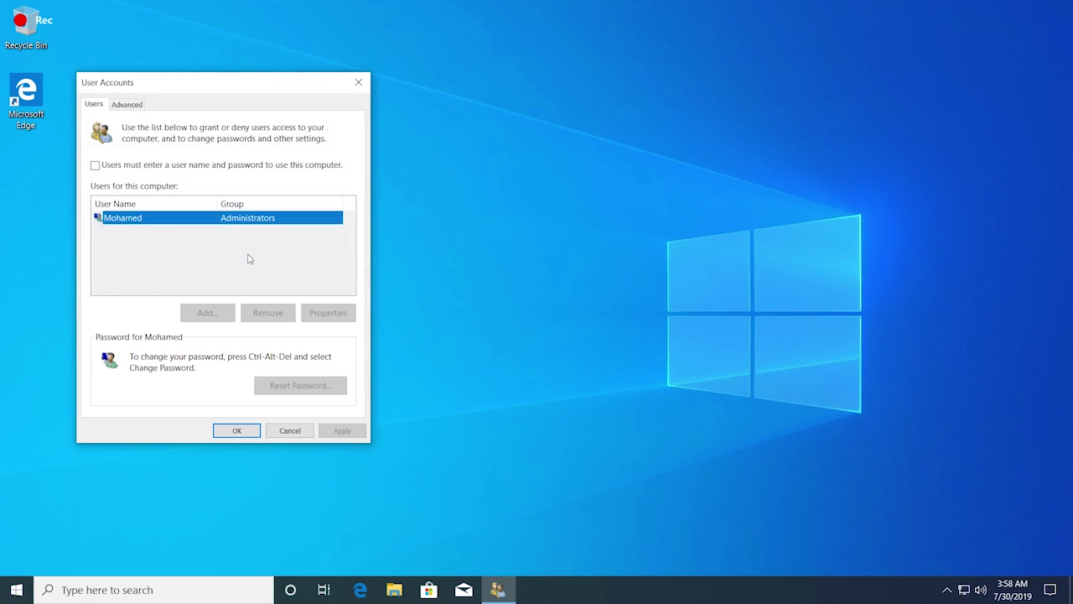
pyautogui.click(232, 433)
pyautogui.rightClick(512, 250)
pyautogui.click(566, 294)
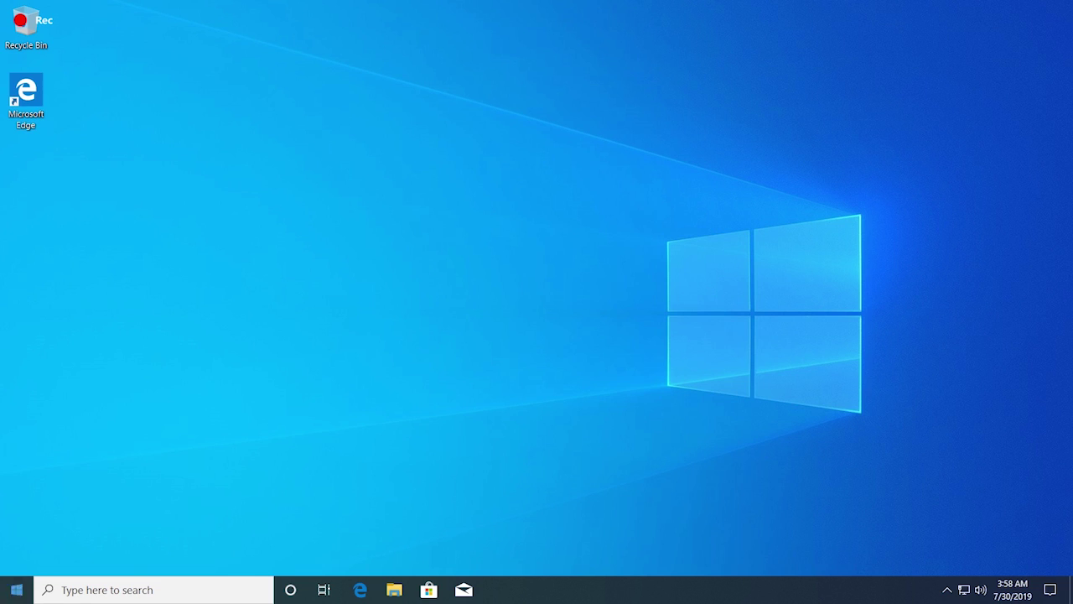
# Step: Search Windows for the user account settings and open the Sign-in options page
pyautogui.click(108, 590)
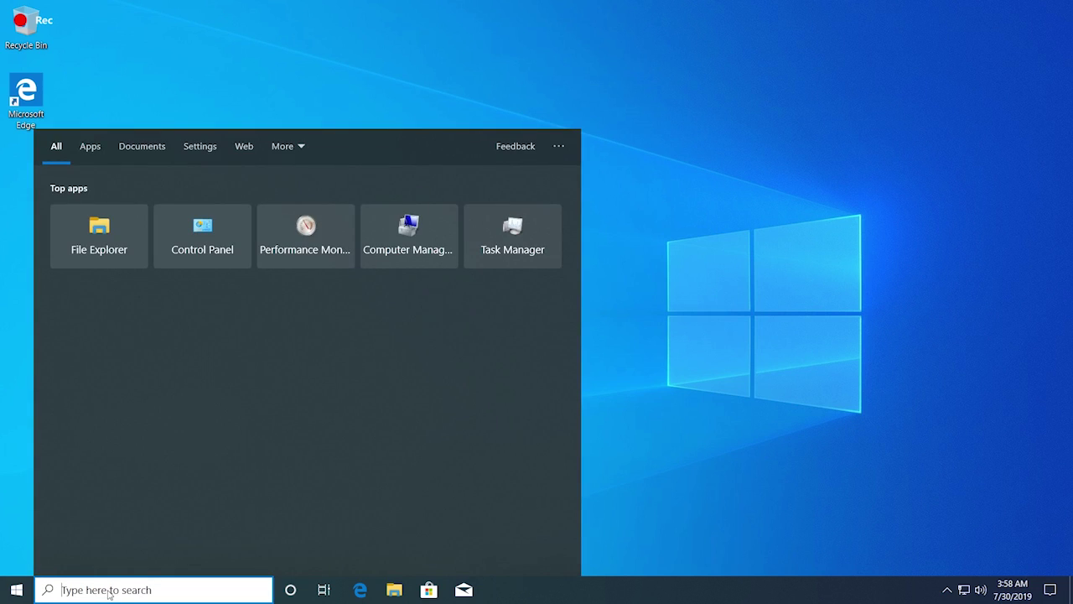
pyautogui.write('u')
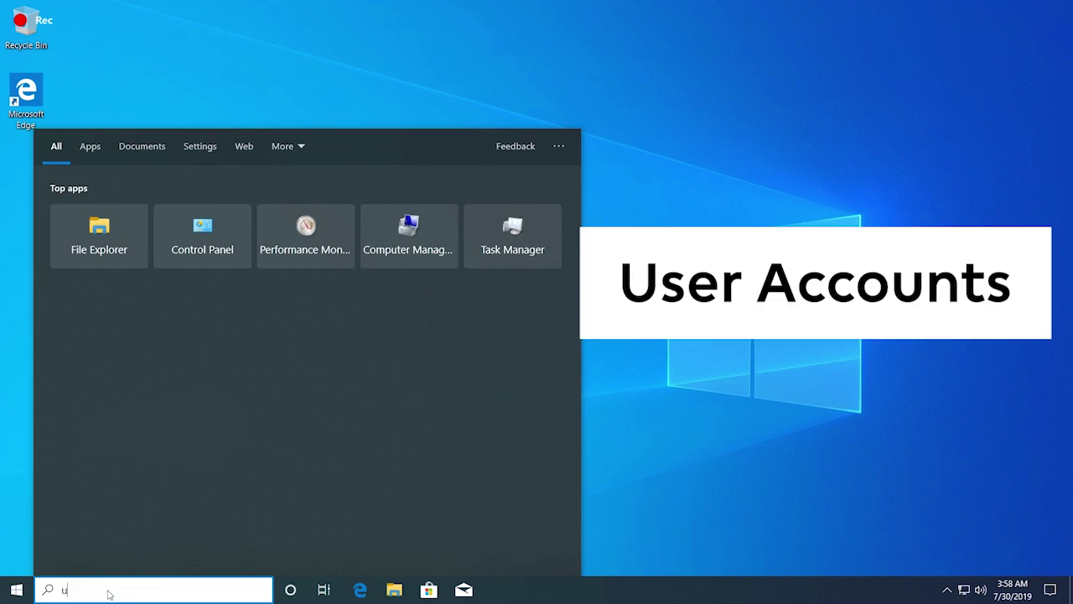
pyautogui.write('ser accou')
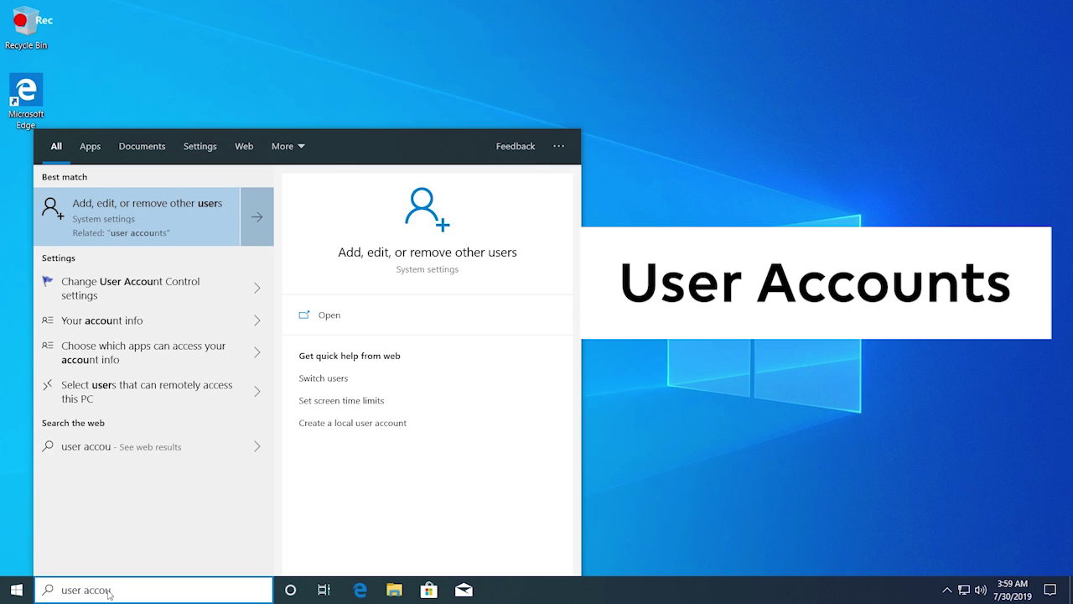
pyautogui.press('Return')
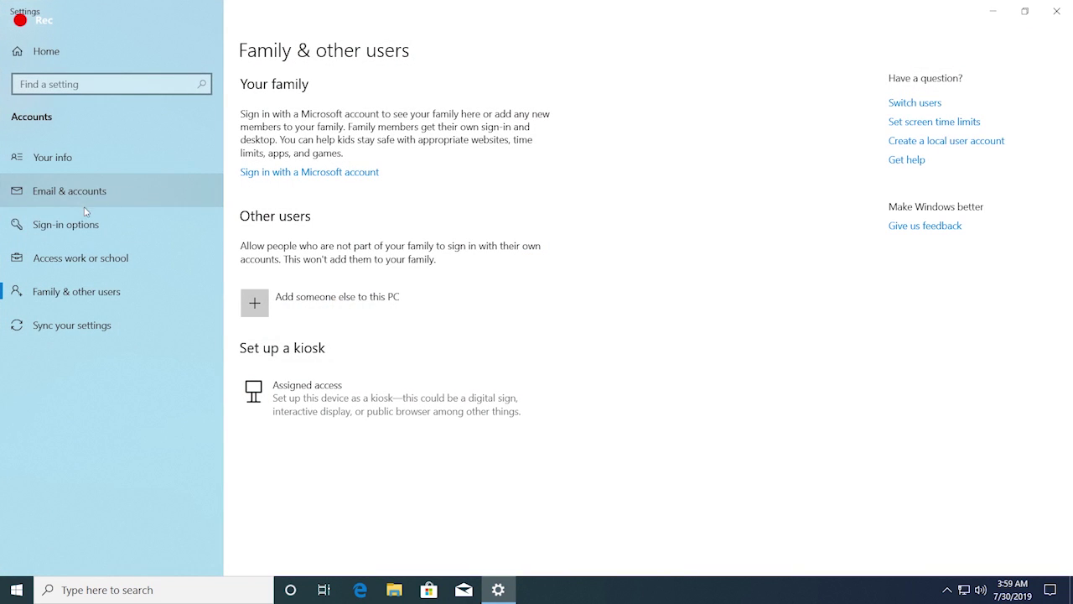
pyautogui.click(74, 226)
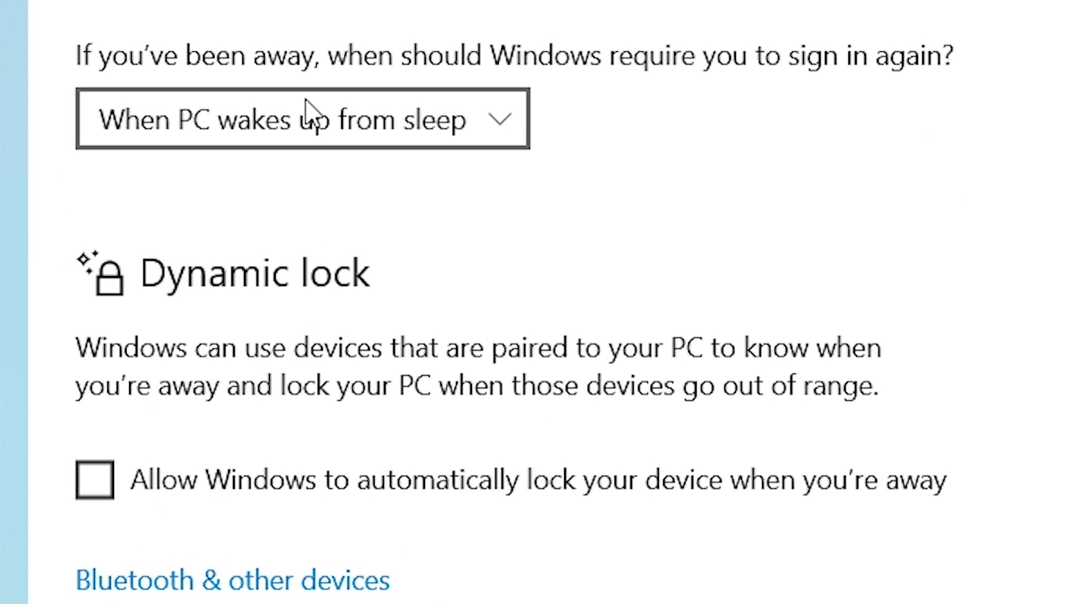
# Step: Set the requirement to sign in again after being away to Never and close Settings
pyautogui.click(323, 116)
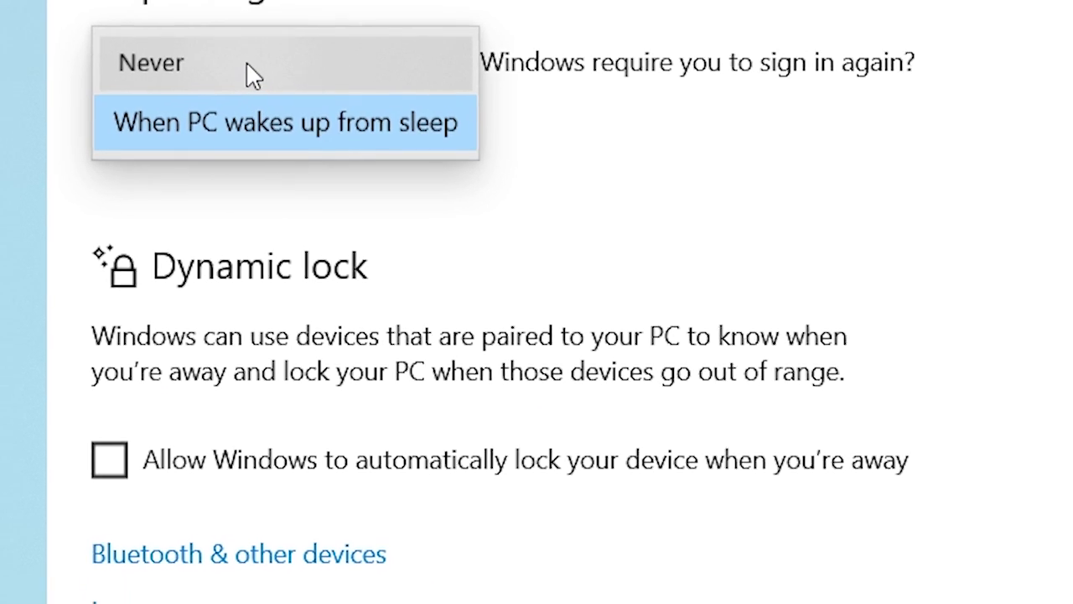
pyautogui.click(247, 63)
pyautogui.click(1072, 0)
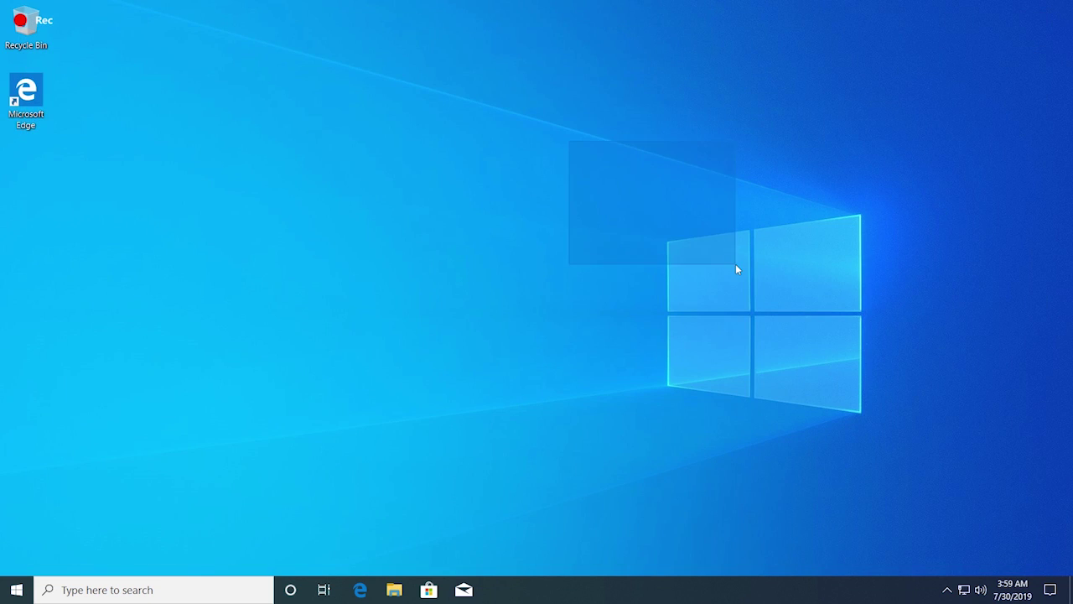
# Step: Restart the computer
pyautogui.click(637, 188)
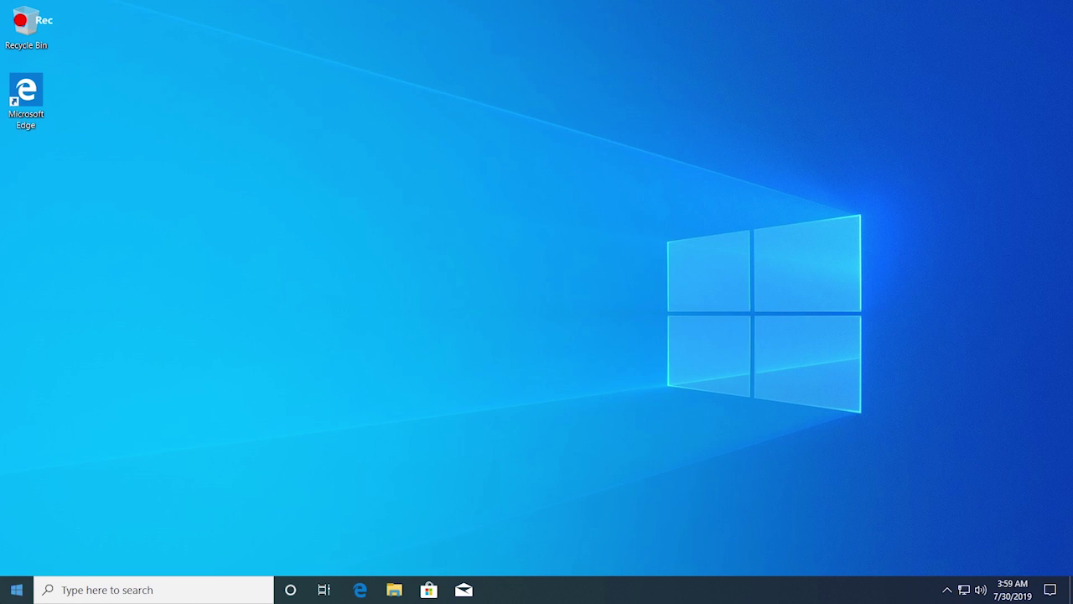
pyautogui.click(17, 590)
pyautogui.click(17, 558)
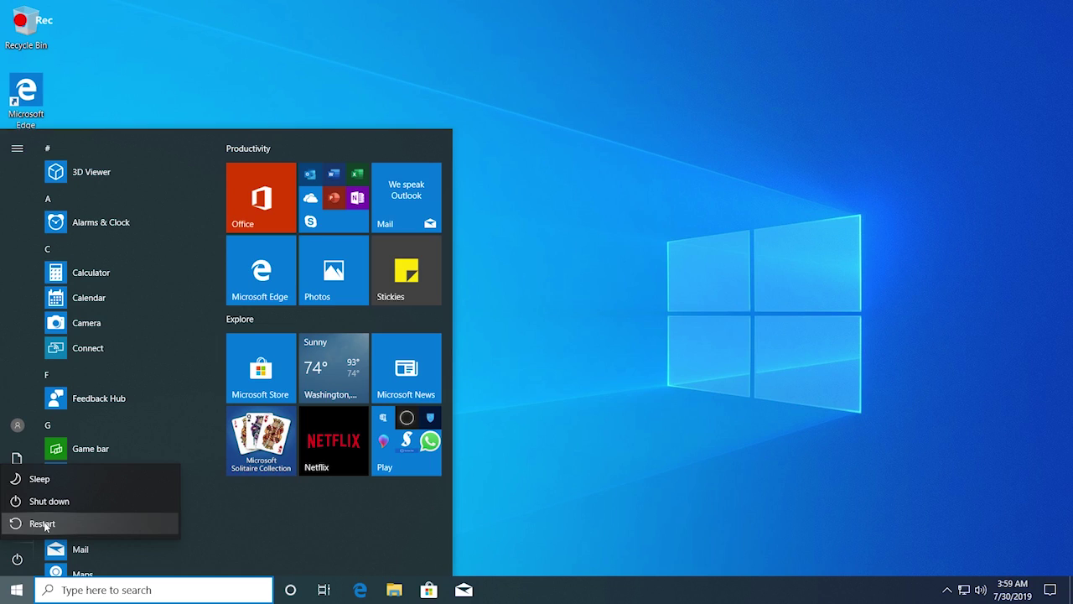
pyautogui.click(44, 523)
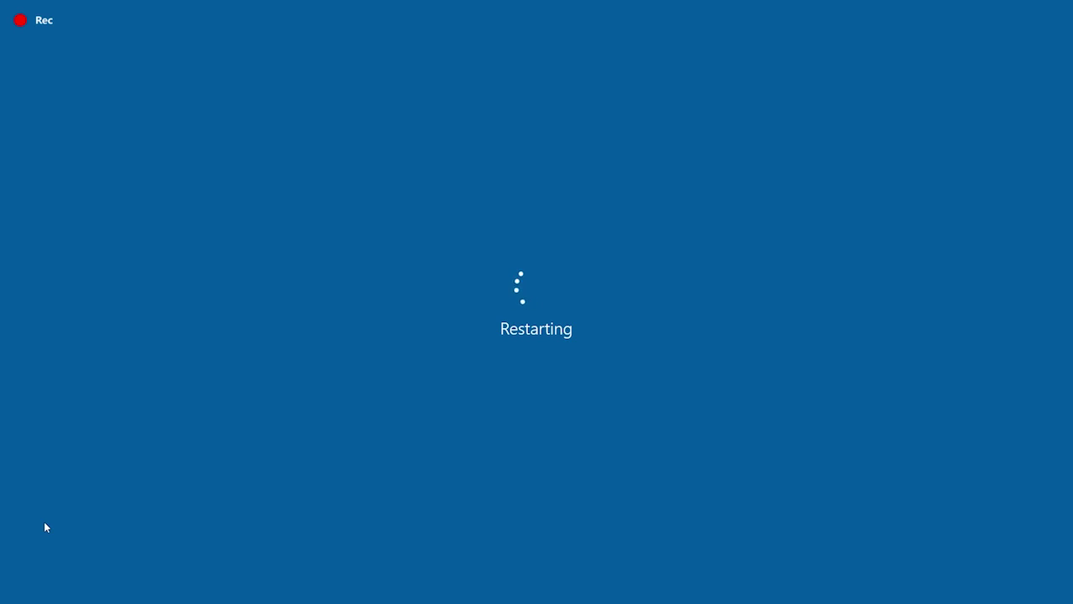